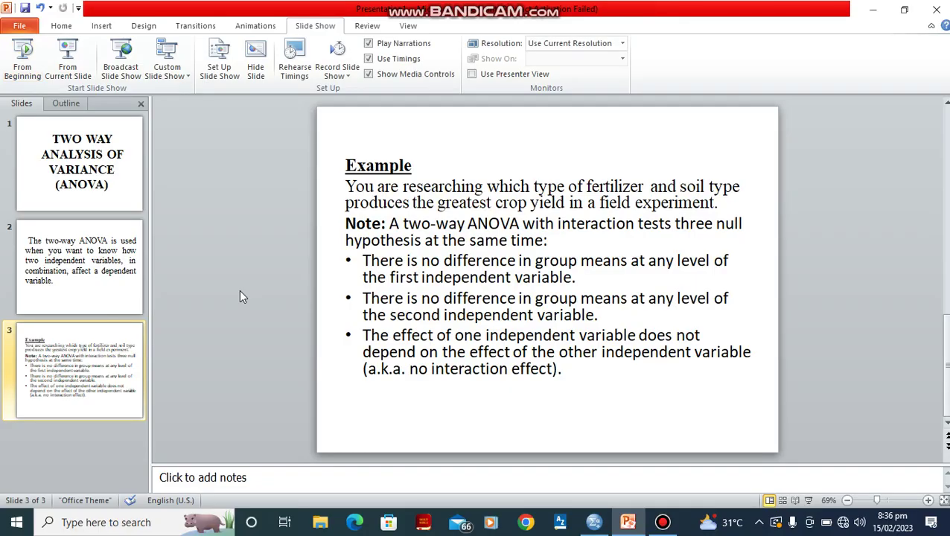
- In Variable View, check the value labels of Soil (including Sand) and Fertilizers (including NPK)
{"action": "left_click", "coordinate": [594, 524]}
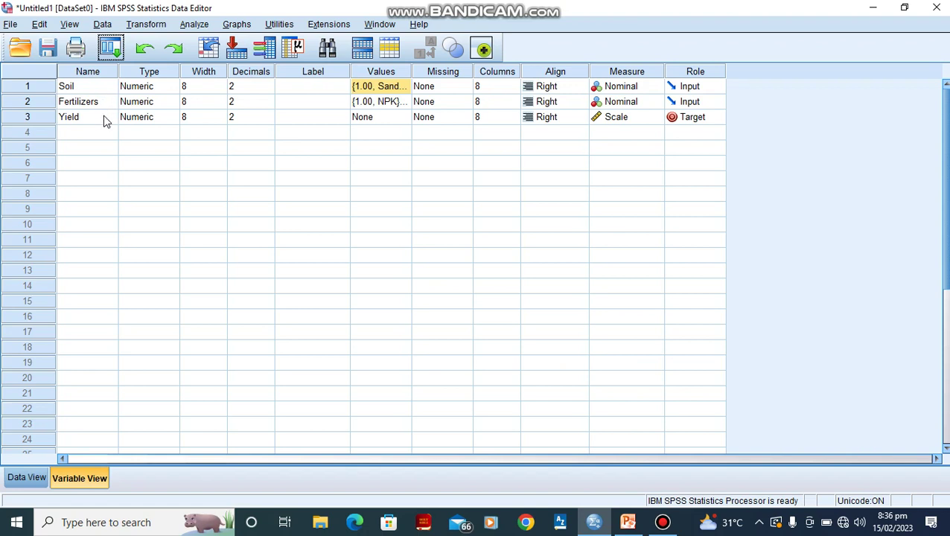
{"action": "left_click", "coordinate": [384, 88]}
{"action": "left_click", "coordinate": [402, 87]}
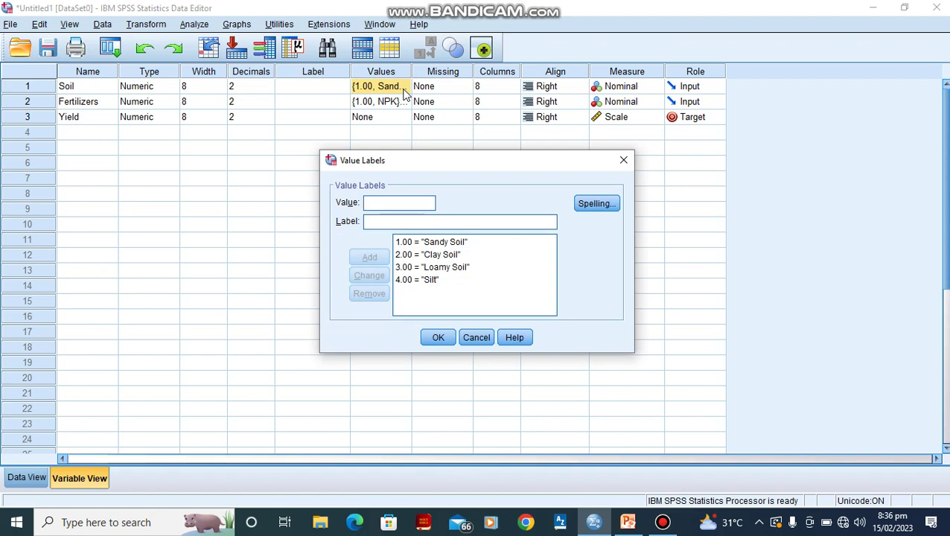
{"action": "left_click", "coordinate": [443, 340]}
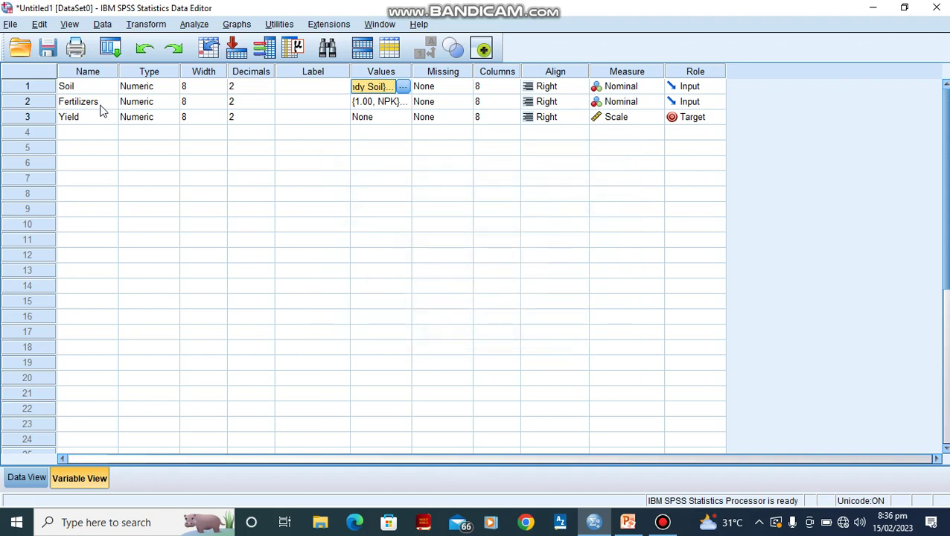
{"action": "left_click", "coordinate": [402, 102]}
{"action": "left_click", "coordinate": [402, 101]}
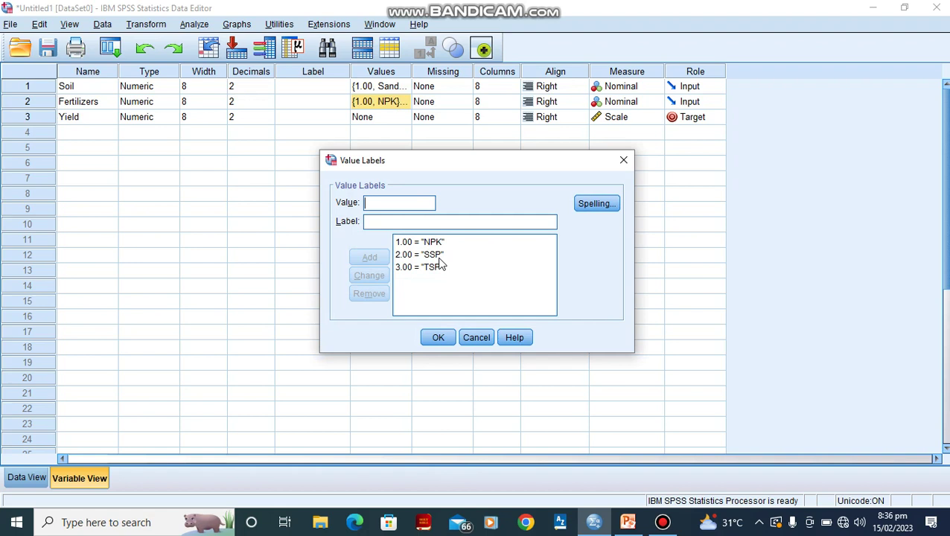
{"action": "left_click", "coordinate": [440, 338]}
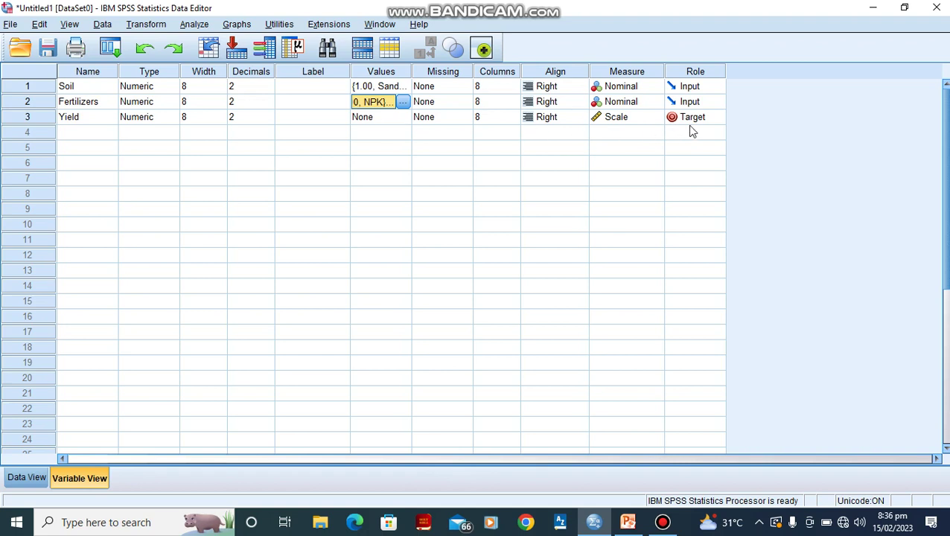
- View the Soil, Fertilizers and Yield values in Data View, then bring up Analyze > General Linear Model
{"action": "left_click", "coordinate": [27, 478]}
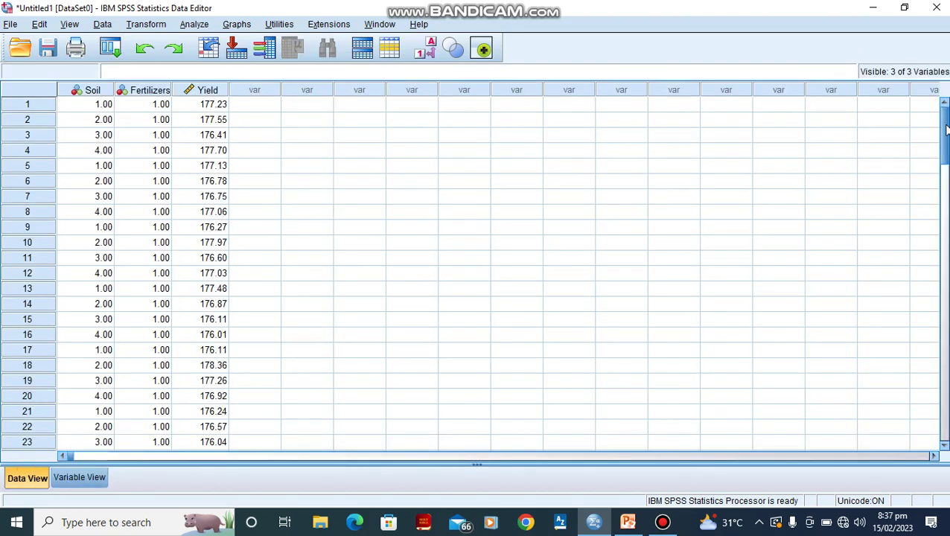
{"action": "mouse_move", "coordinate": [944, 130]}
{"action": "left_mouse_down"}
{"action": "mouse_move", "coordinate": [943, 331]}
{"action": "mouse_move", "coordinate": [940, 119]}
{"action": "left_mouse_up"}
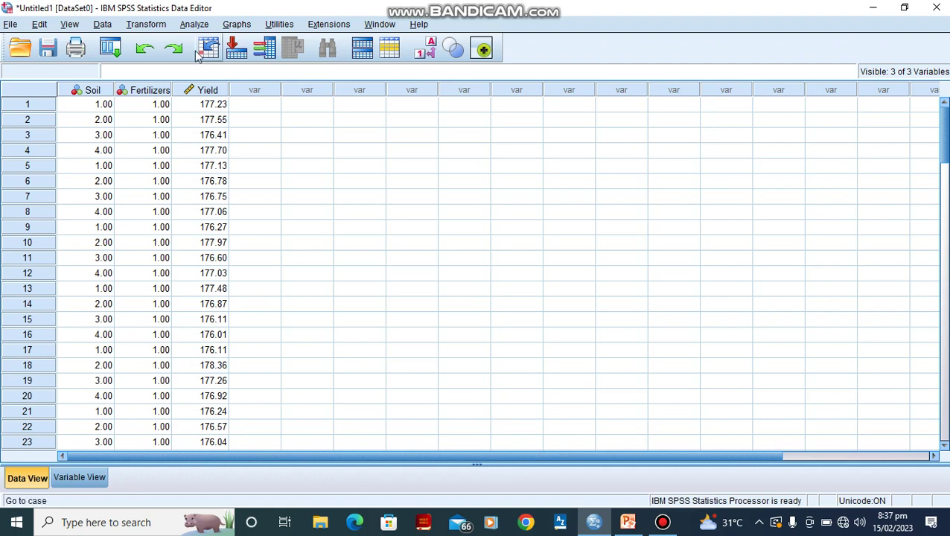
{"action": "left_click", "coordinate": [193, 25]}
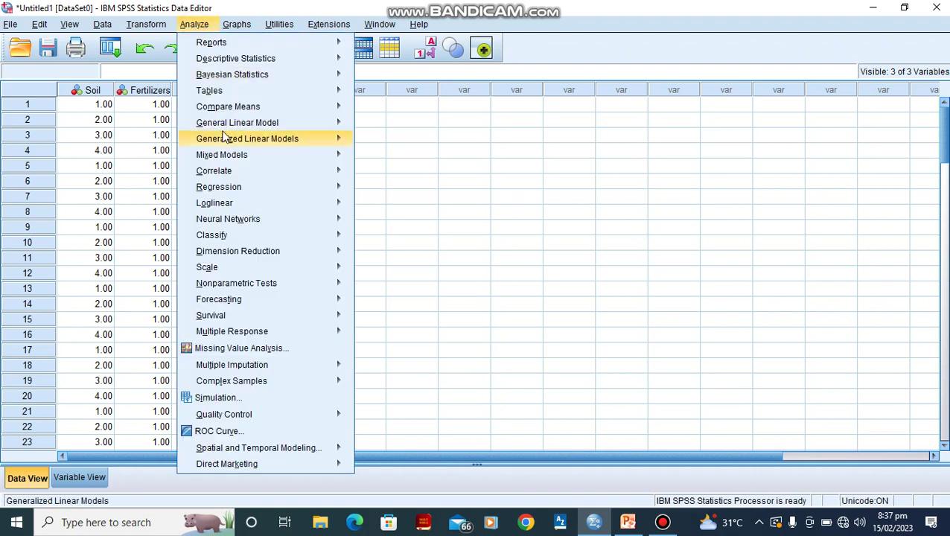
{"action": "mouse_move", "coordinate": [247, 128]}
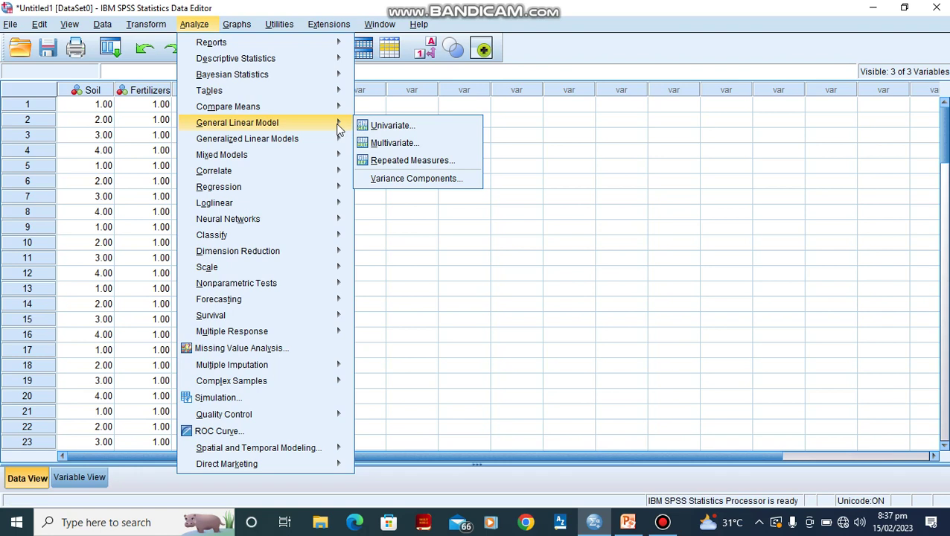
- Start a Univariate analysis with Yield as dependent variable and Soil and Fertilizers as fixed factors
{"action": "left_click", "coordinate": [376, 128]}
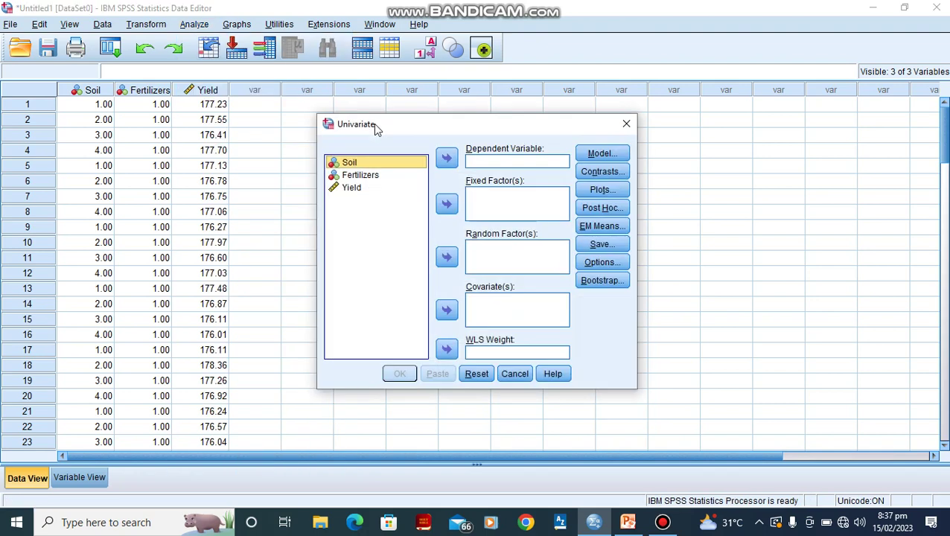
{"action": "left_click", "coordinate": [366, 178]}
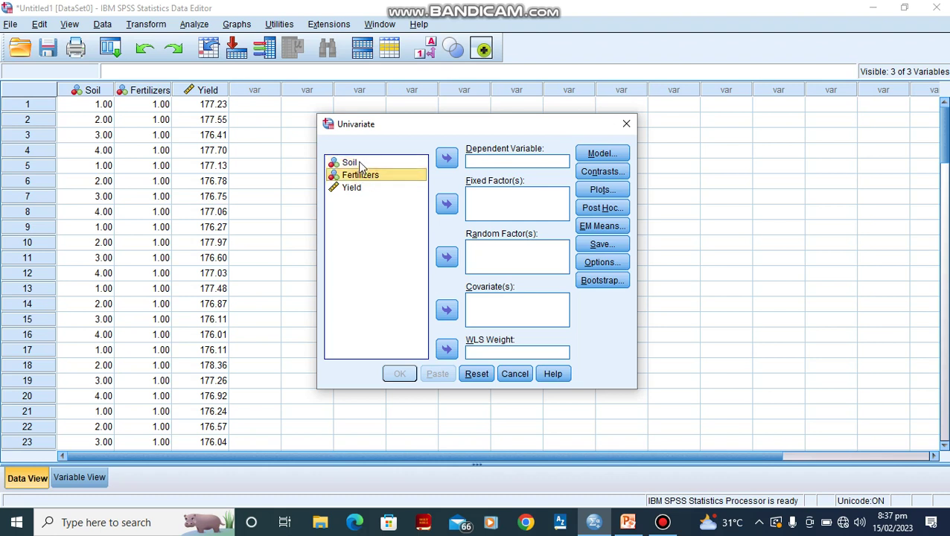
{"action": "left_click", "coordinate": [360, 163]}
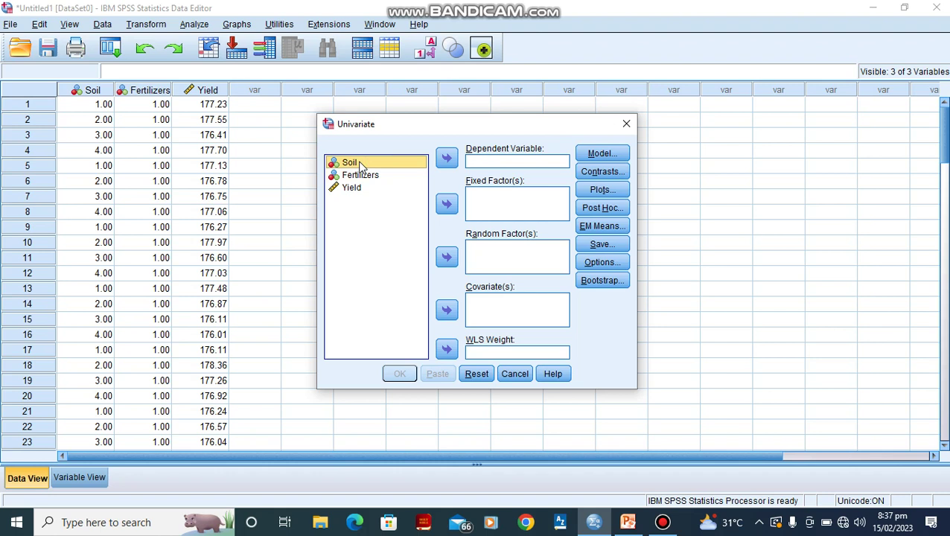
{"action": "key", "text": "shift+Down"}
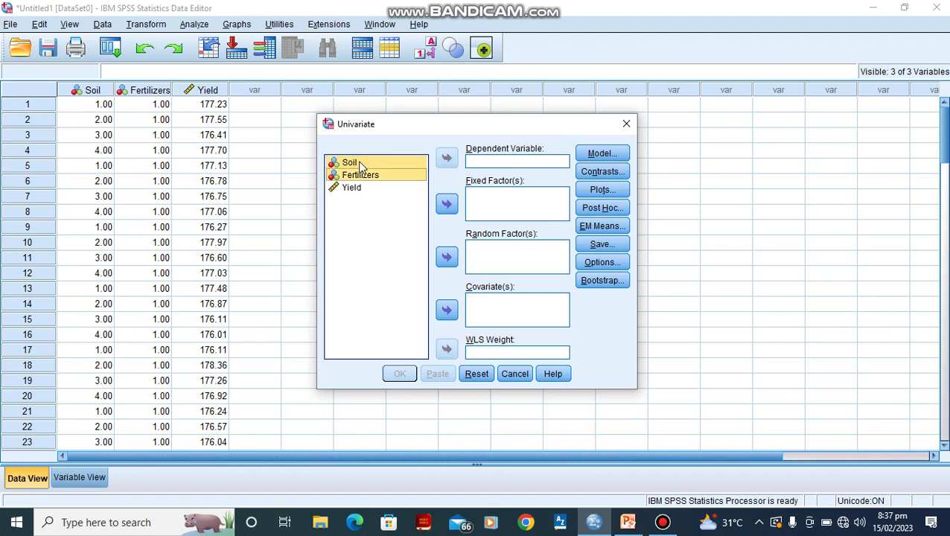
{"action": "left_click", "coordinate": [447, 206]}
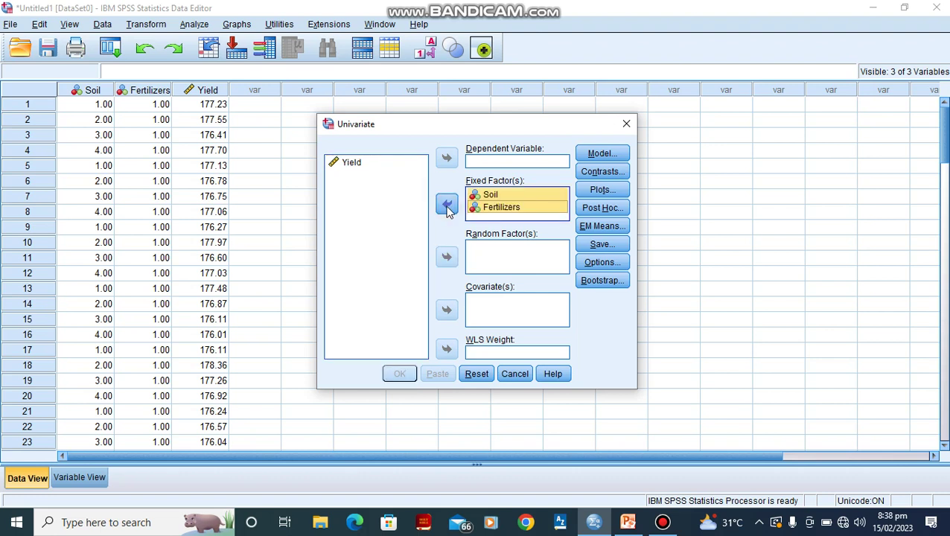
{"action": "left_click", "coordinate": [372, 164]}
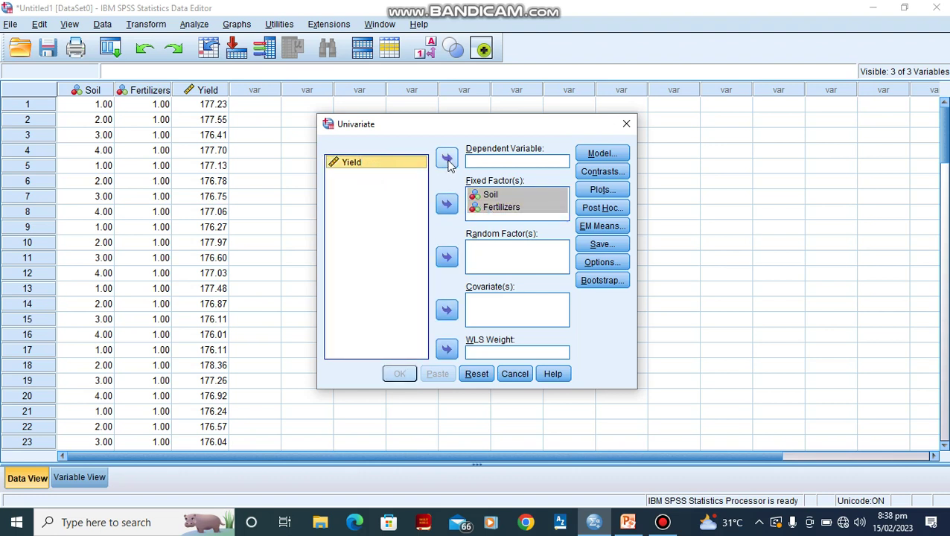
{"action": "left_click", "coordinate": [447, 159]}
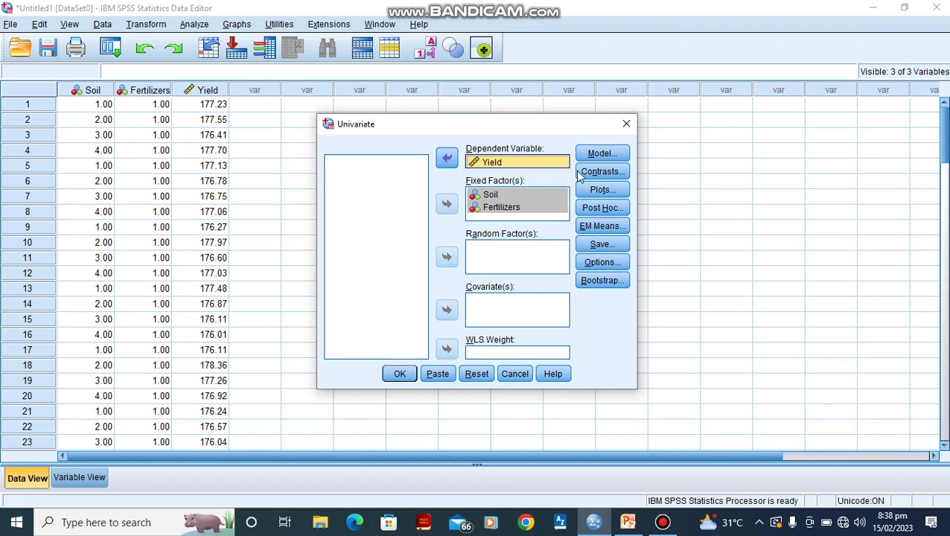
- Display estimated marginal means for Soil, Fertilizers and Soil*Fertilizers
{"action": "left_click", "coordinate": [600, 227]}
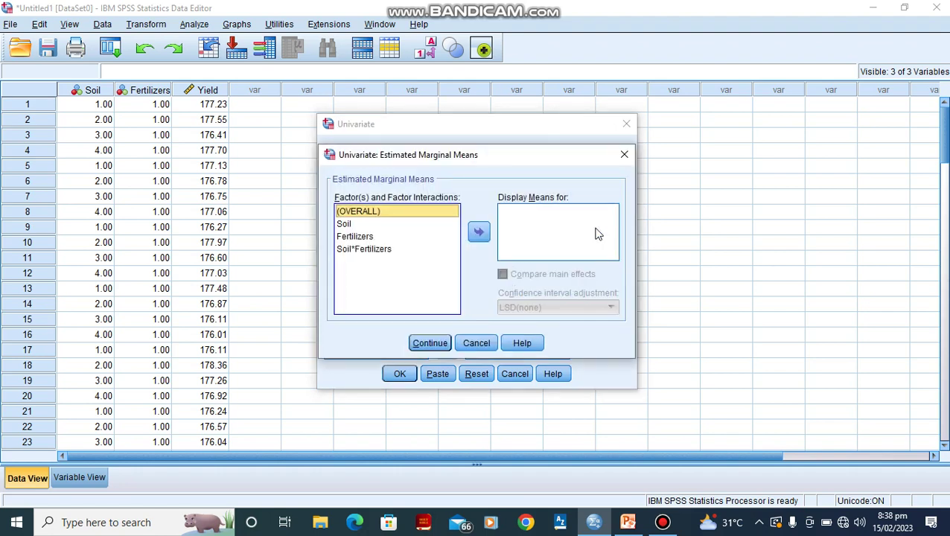
{"action": "left_click", "coordinate": [345, 225]}
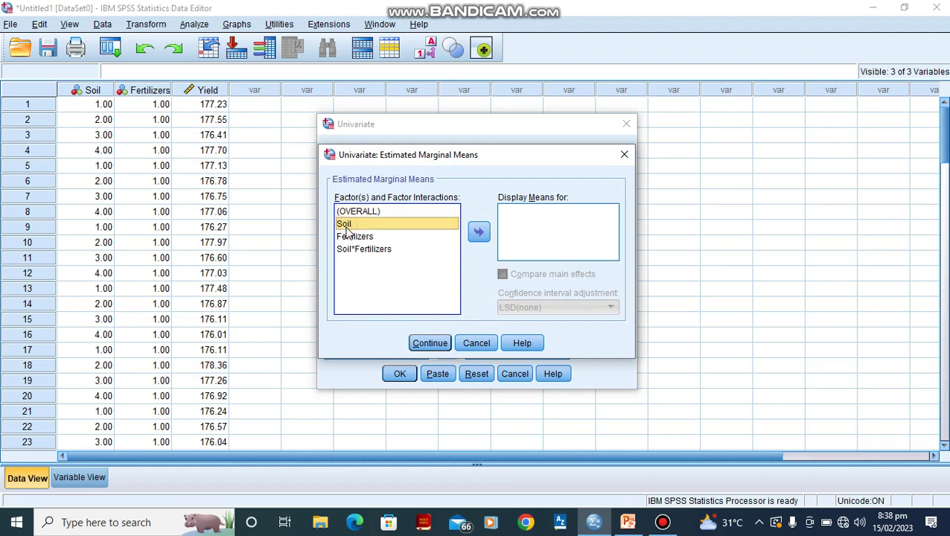
{"action": "key", "text": "shift+Down"}
{"action": "key", "text": "shift+Down"}
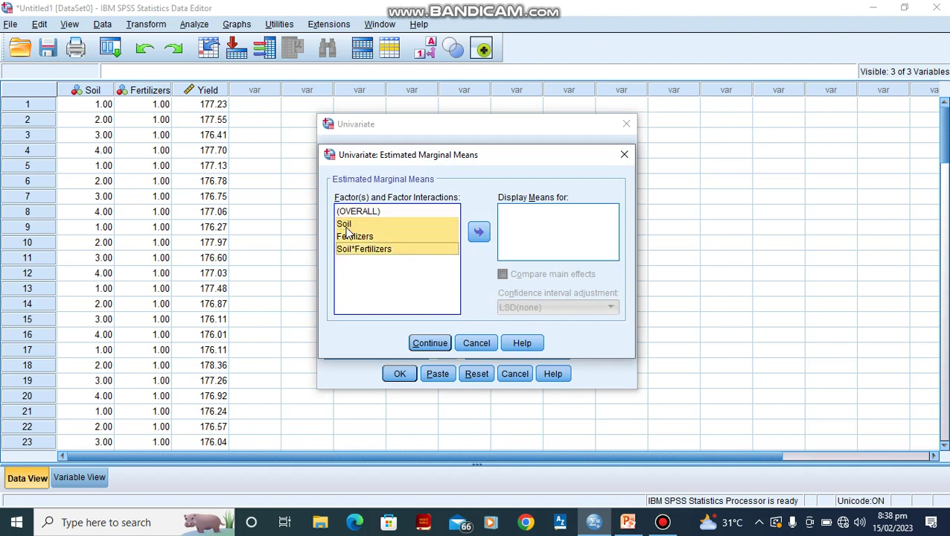
{"action": "left_click", "coordinate": [476, 233]}
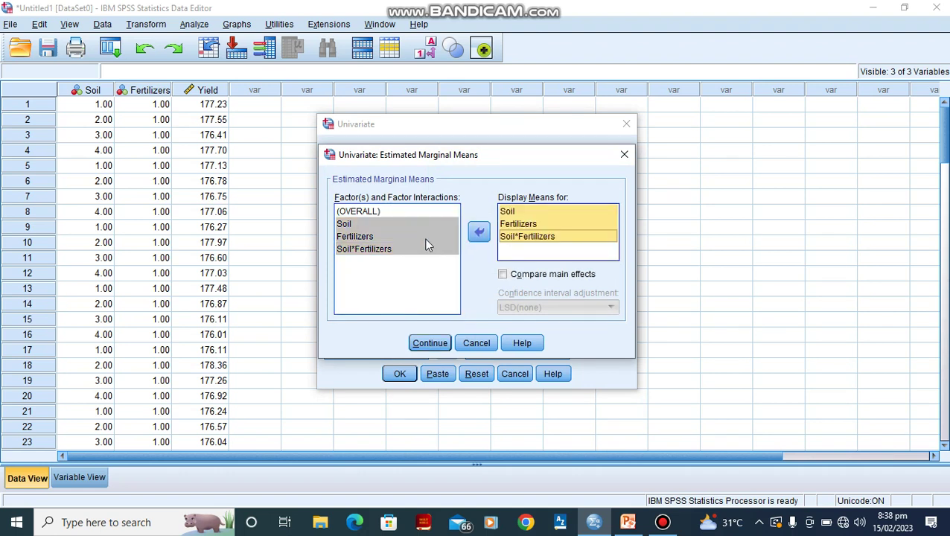
{"action": "left_click", "coordinate": [533, 237]}
{"action": "left_click", "coordinate": [427, 345]}
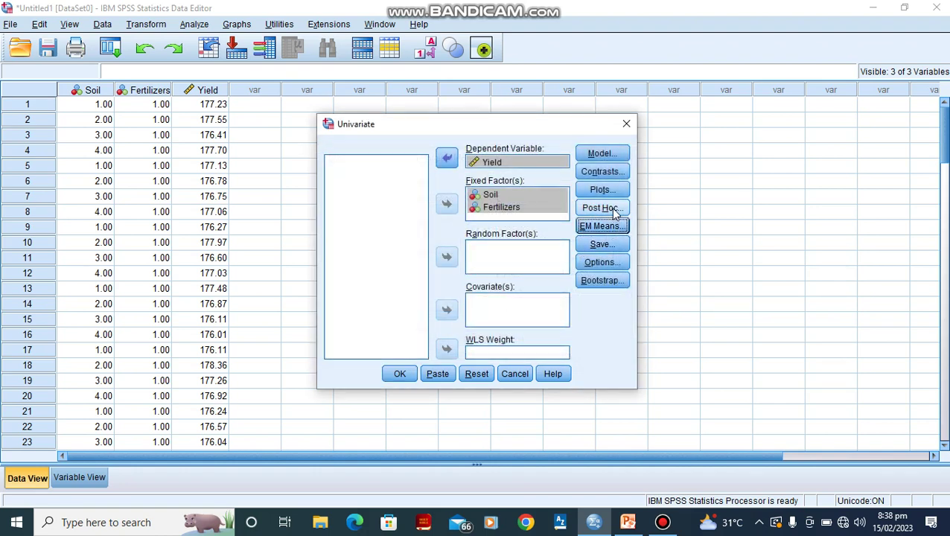
- Enable descriptive statistics and homogeneity tests, then run the two-way ANOVA on Yield
{"action": "left_click", "coordinate": [601, 264]}
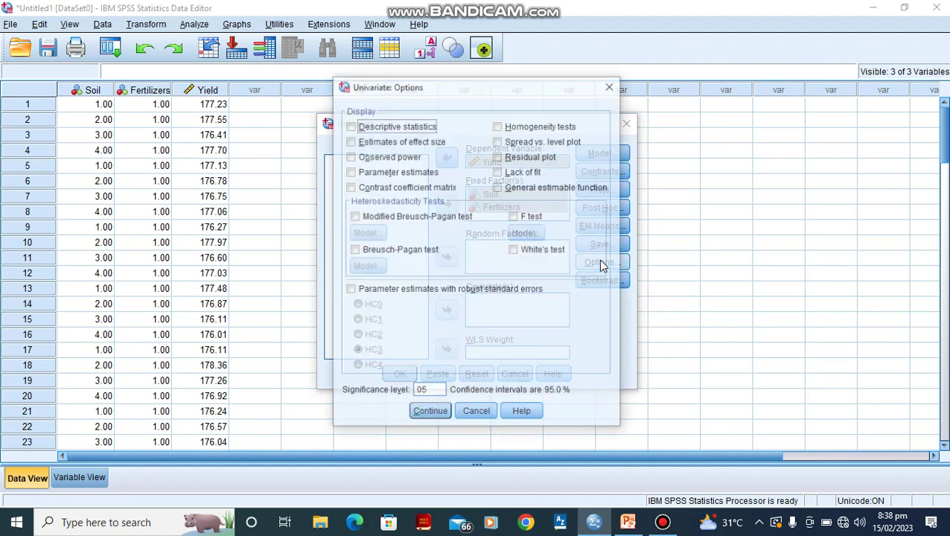
{"action": "left_click", "coordinate": [349, 126]}
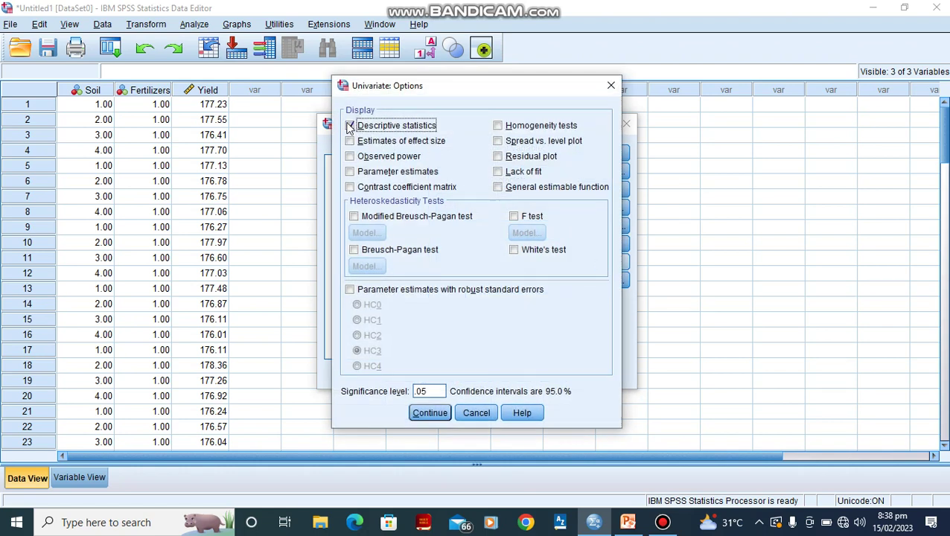
{"action": "left_click", "coordinate": [497, 126]}
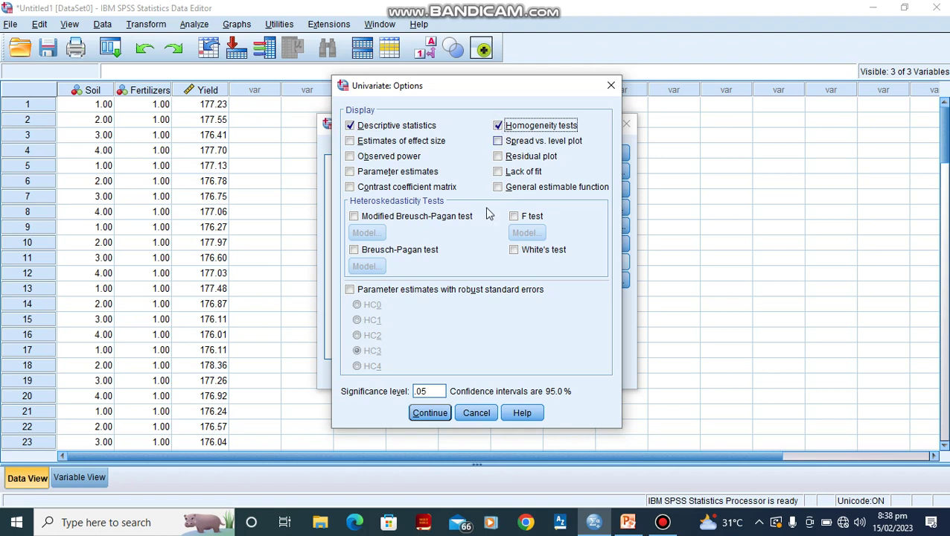
{"action": "left_click", "coordinate": [431, 414]}
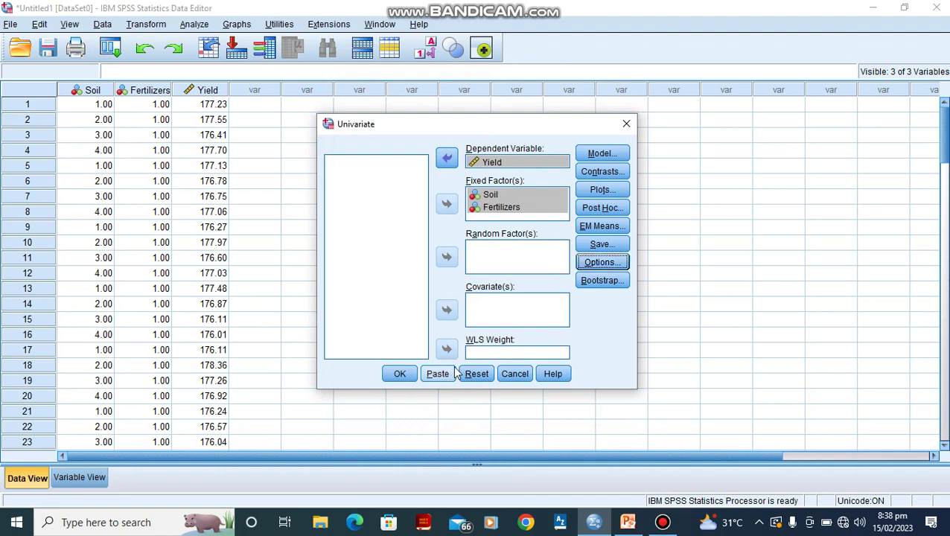
{"action": "left_click", "coordinate": [402, 375]}
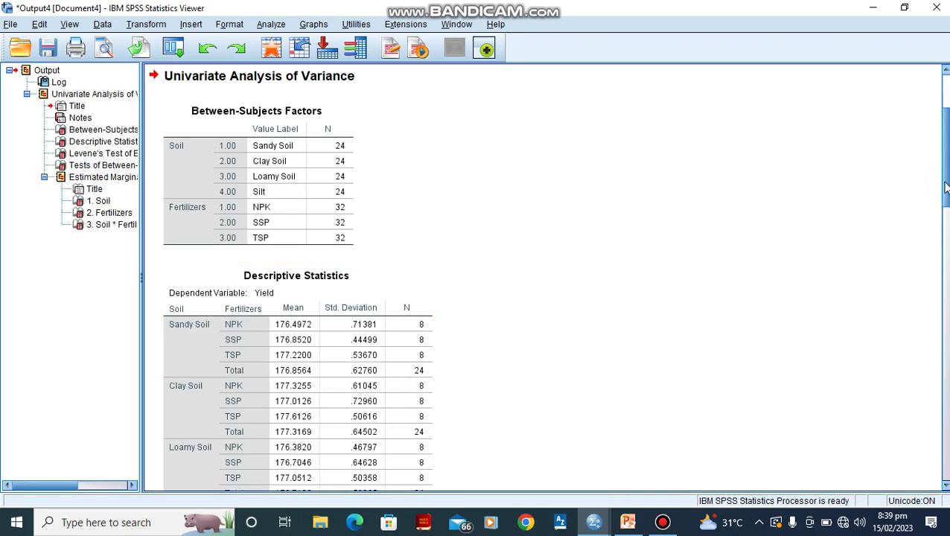
{"action": "scroll", "coordinate": [945, 186], "scroll_direction": "up", "scroll_amount": 1}
{"action": "scroll", "coordinate": [945, 186], "scroll_direction": "down", "scroll_amount": 2}
{"action": "scroll", "coordinate": [547, 275], "scroll_direction": "down", "scroll_amount": 5}
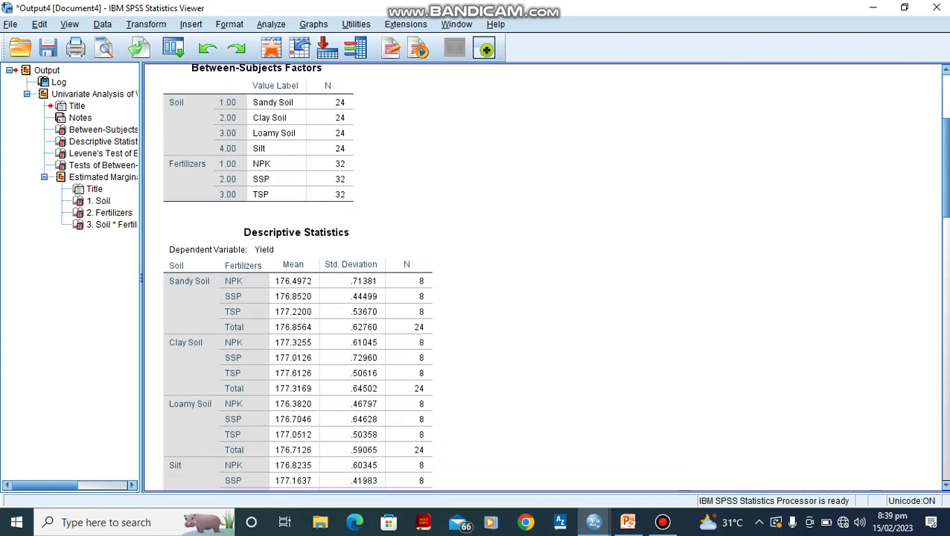
{"action": "scroll", "coordinate": [446, 484], "scroll_direction": "down", "scroll_amount": 1}
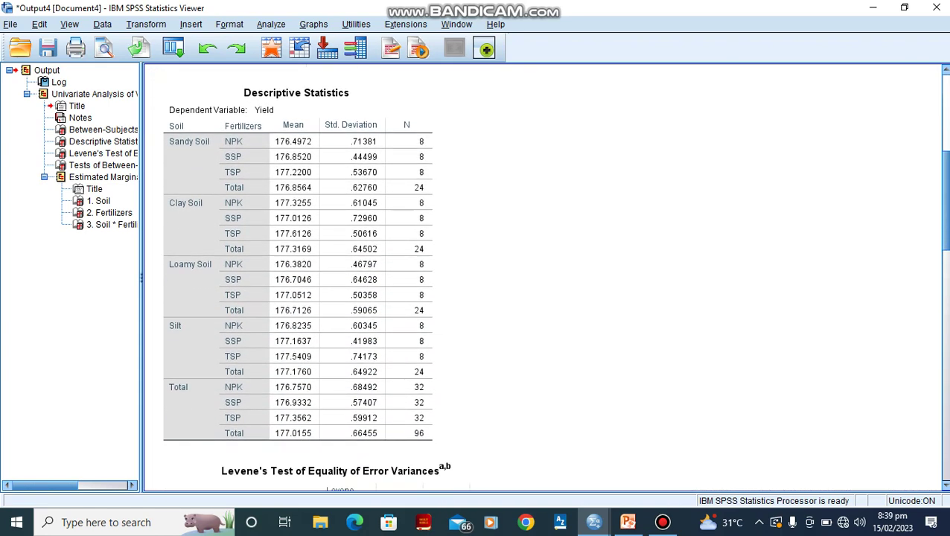
{"action": "left_click", "coordinate": [194, 154]}
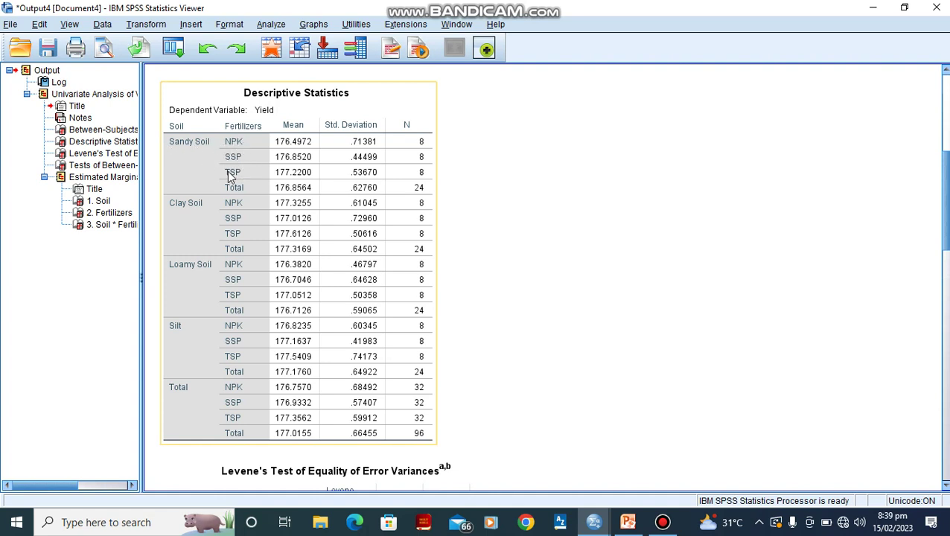
{"action": "double_click", "coordinate": [362, 154]}
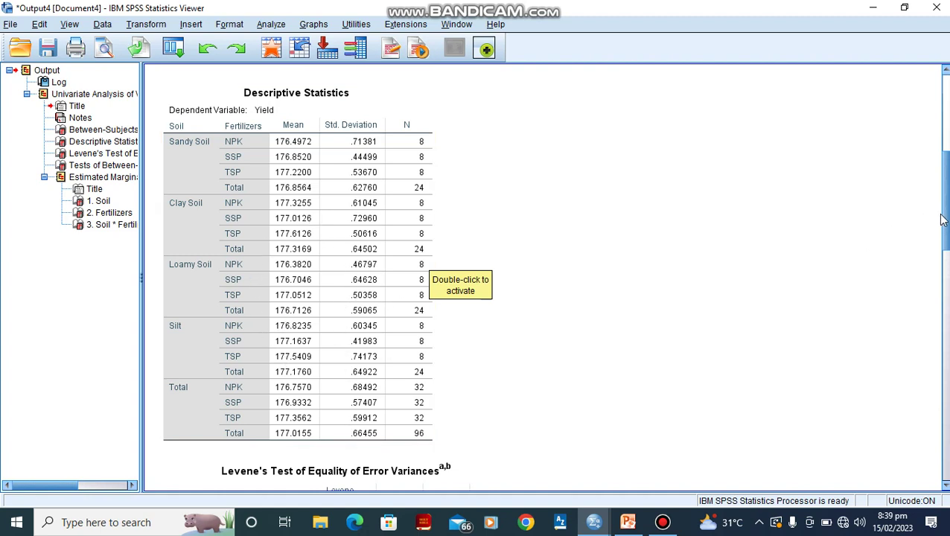
{"action": "scroll", "coordinate": [945, 222], "scroll_direction": "down", "scroll_amount": 5}
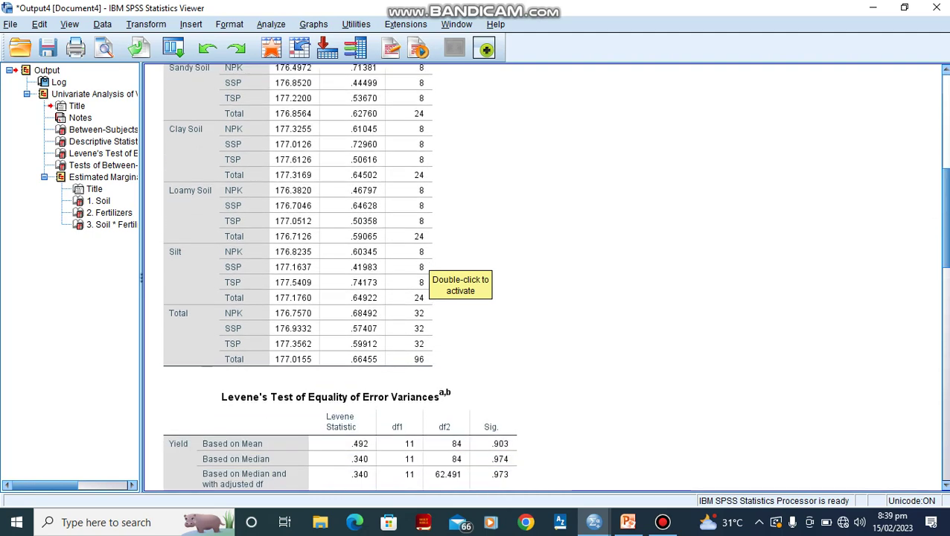
{"action": "scroll", "coordinate": [339, 283], "scroll_direction": "down", "scroll_amount": 5}
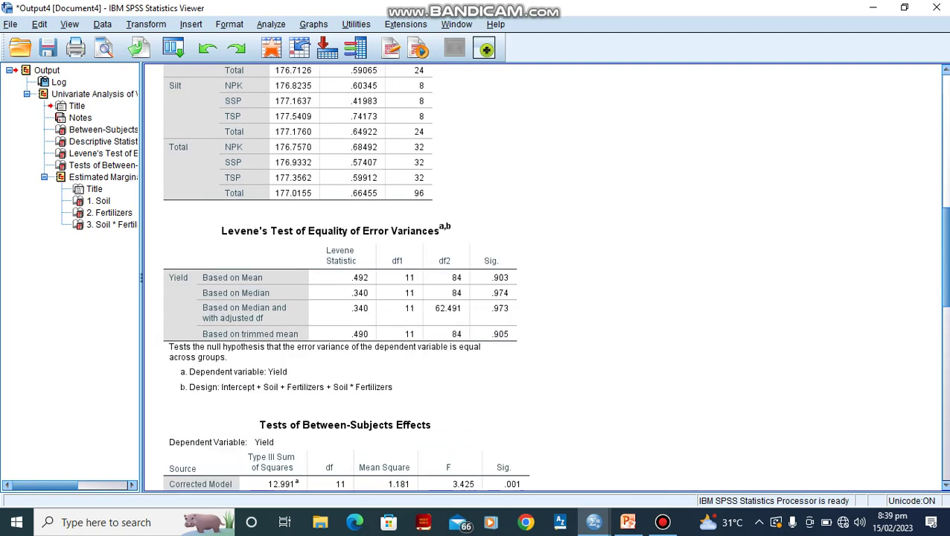
{"action": "scroll", "coordinate": [661, 283], "scroll_direction": "down", "scroll_amount": 2}
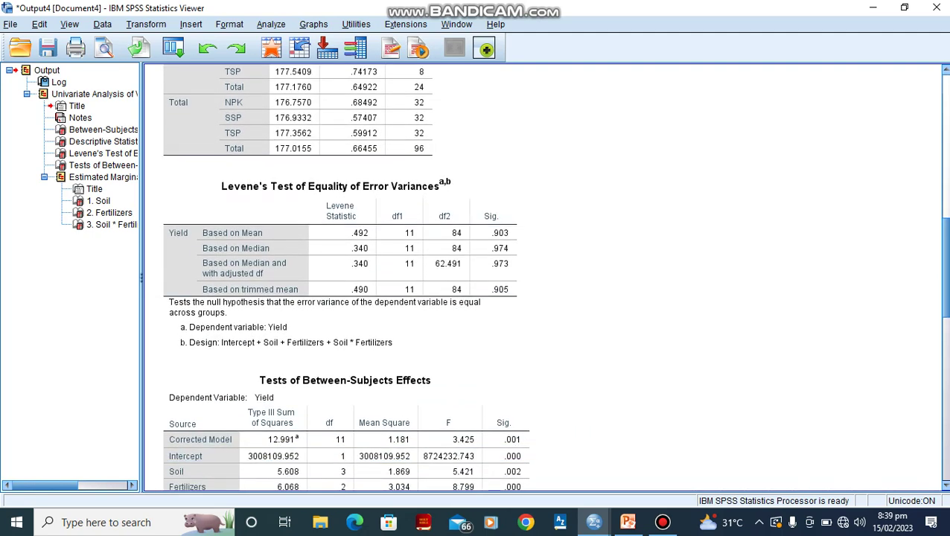
{"action": "left_click", "coordinate": [501, 253]}
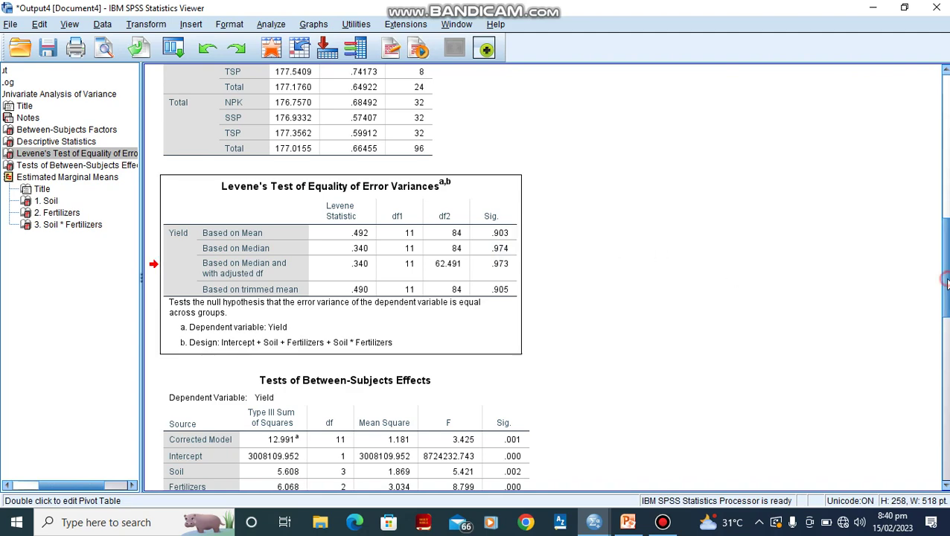
{"action": "scroll", "coordinate": [945, 282], "scroll_direction": "down", "scroll_amount": 5}
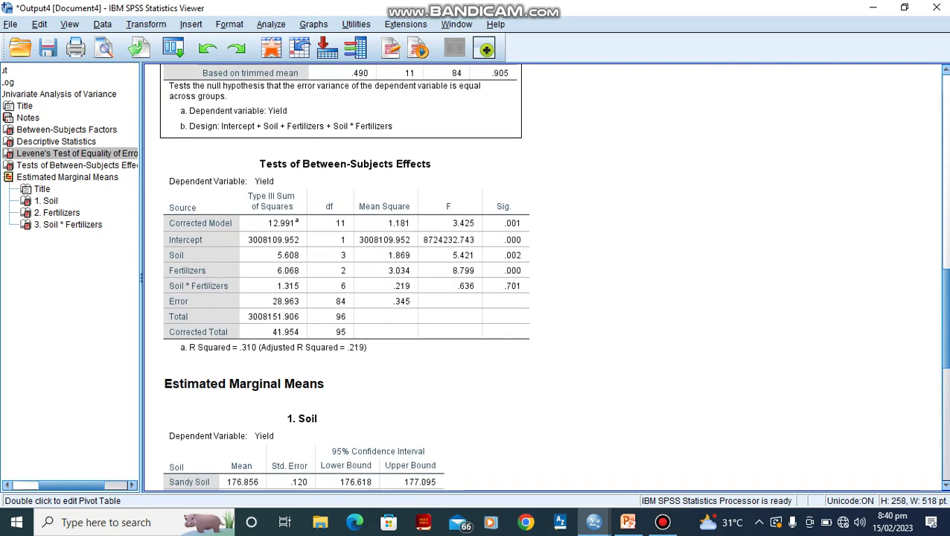
{"action": "left_click", "coordinate": [372, 177]}
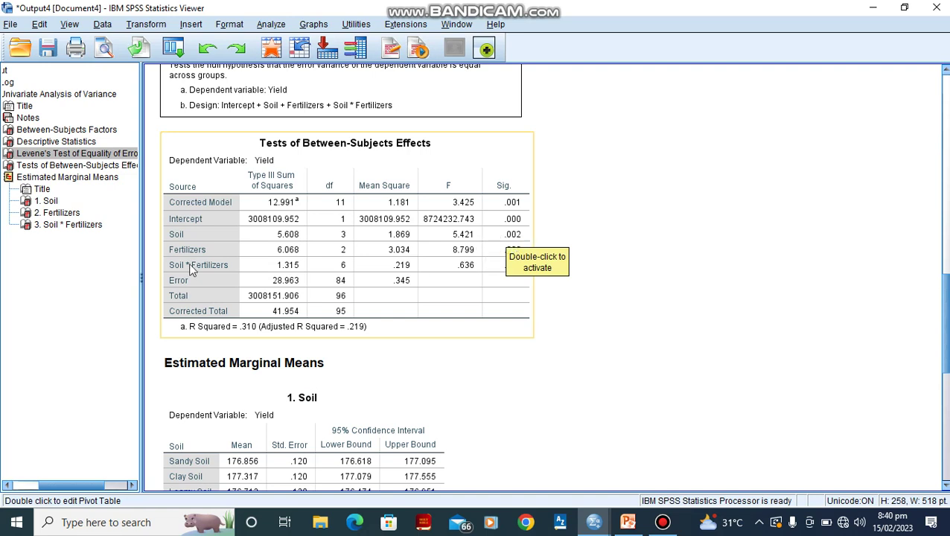
{"action": "left_click", "coordinate": [504, 251]}
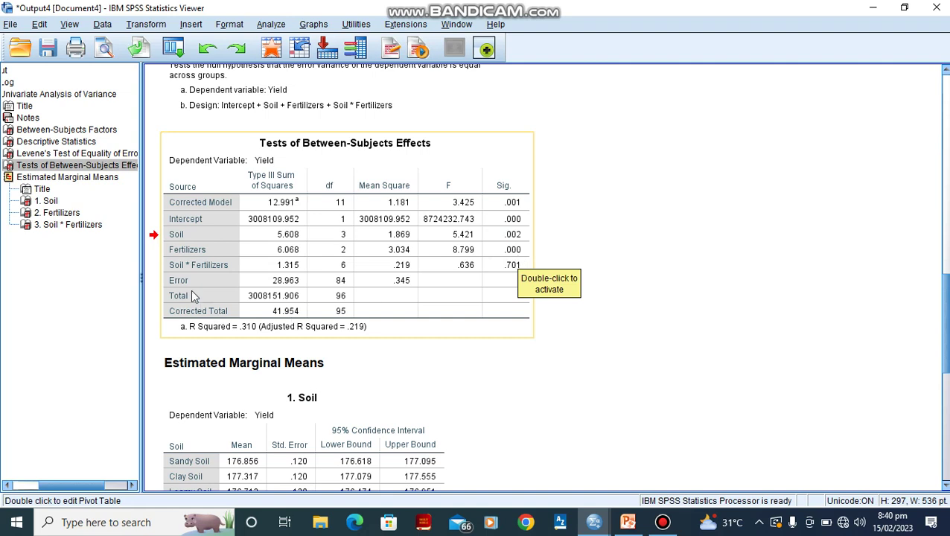
{"action": "left_click", "coordinate": [224, 266]}
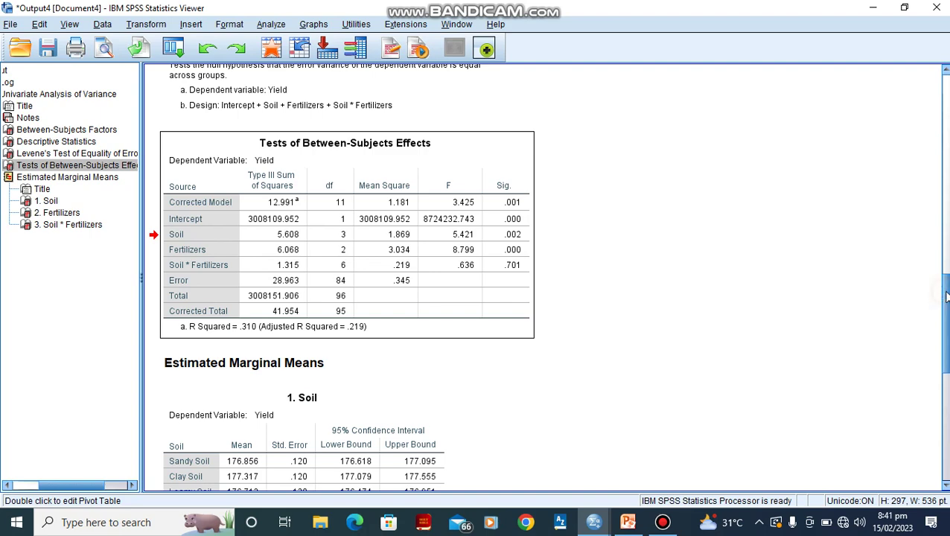
{"action": "scroll", "coordinate": [945, 296], "scroll_direction": "down", "scroll_amount": 5}
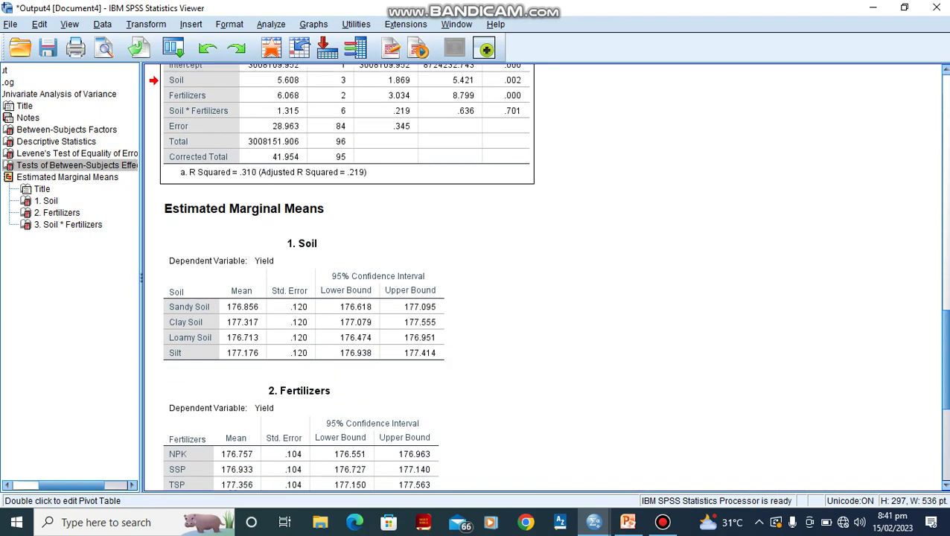
{"action": "scroll", "coordinate": [946, 296], "scroll_direction": "down", "scroll_amount": 1}
{"action": "scroll", "coordinate": [946, 296], "scroll_direction": "down", "scroll_amount": 1}
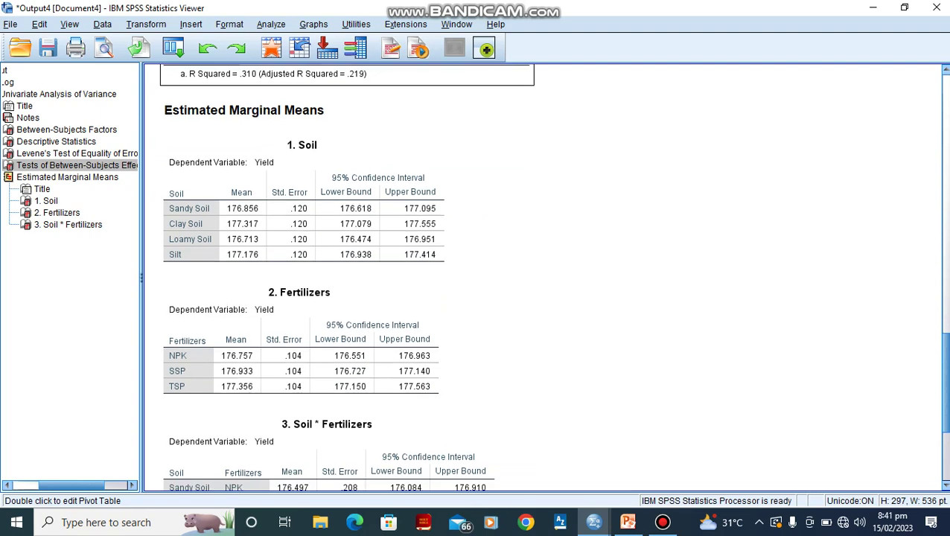
{"action": "scroll", "coordinate": [944, 372], "scroll_direction": "down", "scroll_amount": 1}
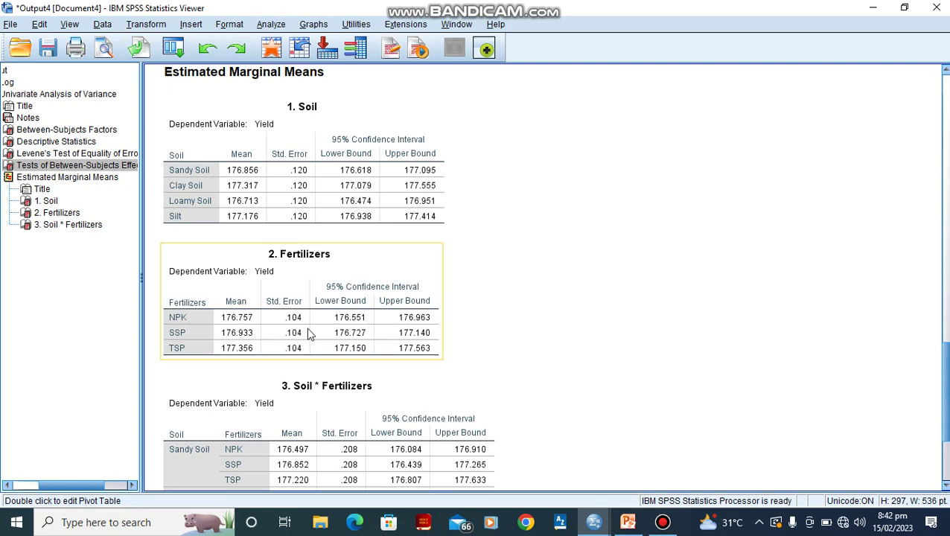
{"action": "left_click", "coordinate": [689, 356]}
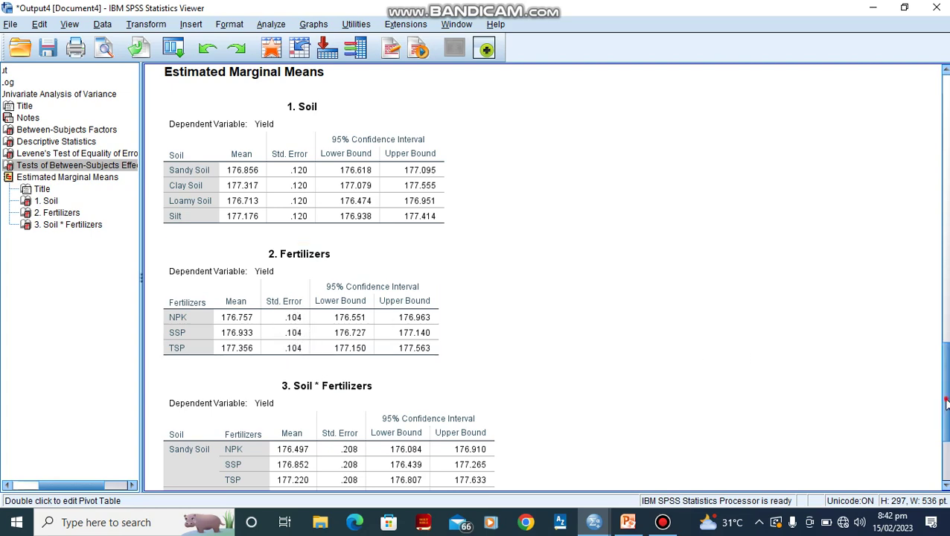
{"action": "left_click_drag", "start_coordinate": [945, 402], "coordinate": [945, 426]}
{"action": "scroll", "coordinate": [544, 279], "scroll_direction": "up", "scroll_amount": 3}
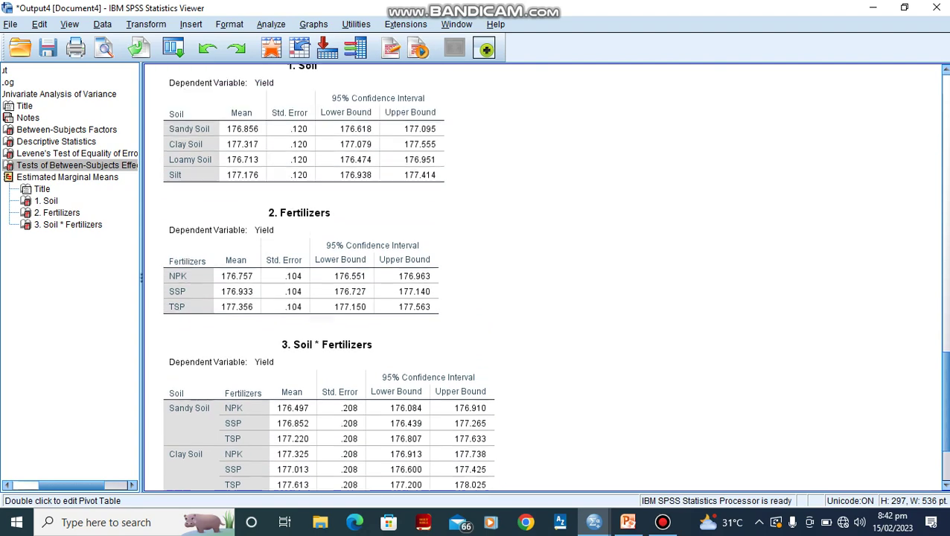
{"action": "left_click", "coordinate": [279, 231]}
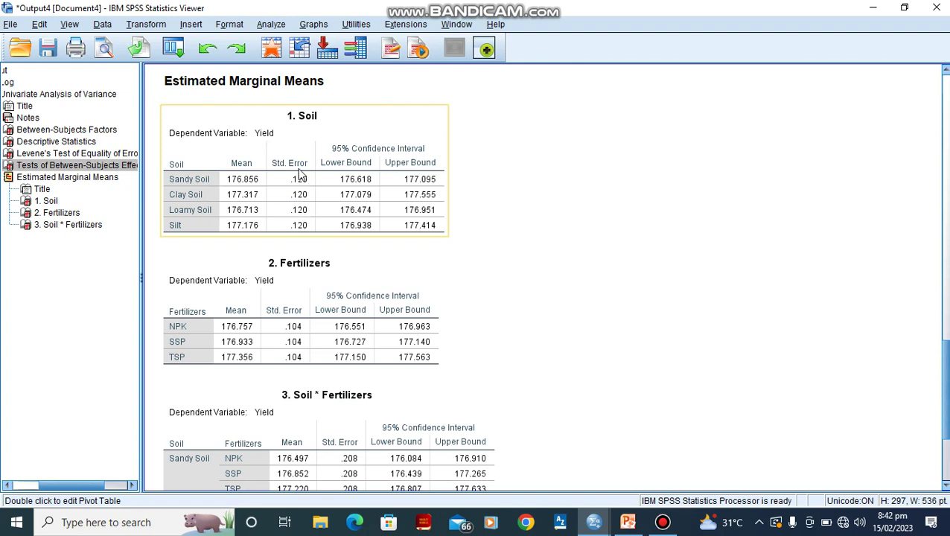
{"action": "left_click", "coordinate": [449, 305]}
{"action": "left_click", "coordinate": [449, 305]}
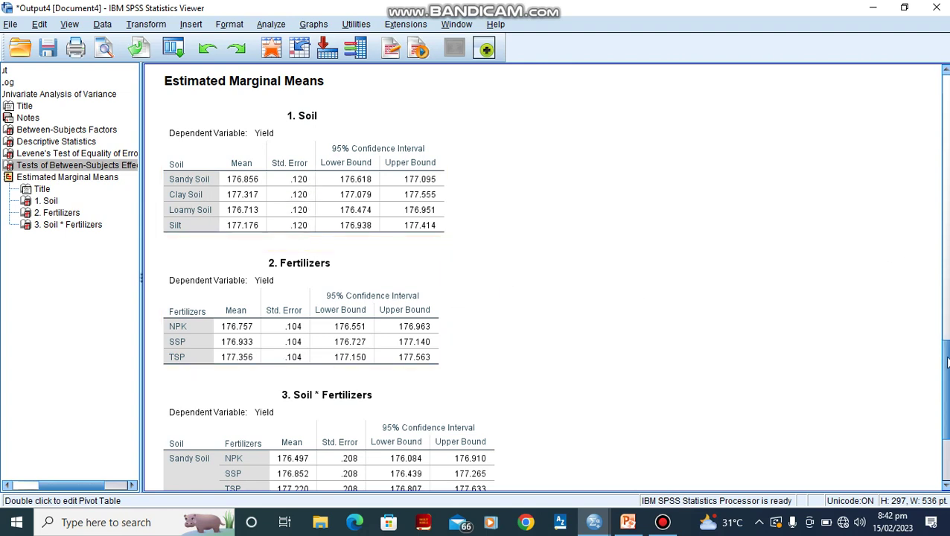
{"action": "left_click_drag", "start_coordinate": [945, 361], "coordinate": [945, 402]}
{"action": "left_click", "coordinate": [372, 244]}
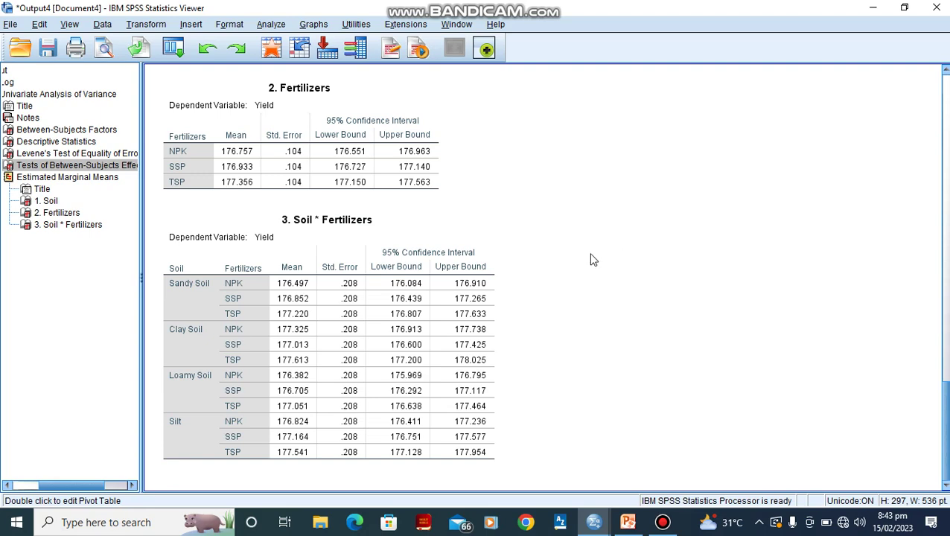
{"action": "left_click_drag", "start_coordinate": [945, 199], "coordinate": [944, 433]}
{"action": "left_click_drag", "start_coordinate": [945, 395], "coordinate": [943, 143]}
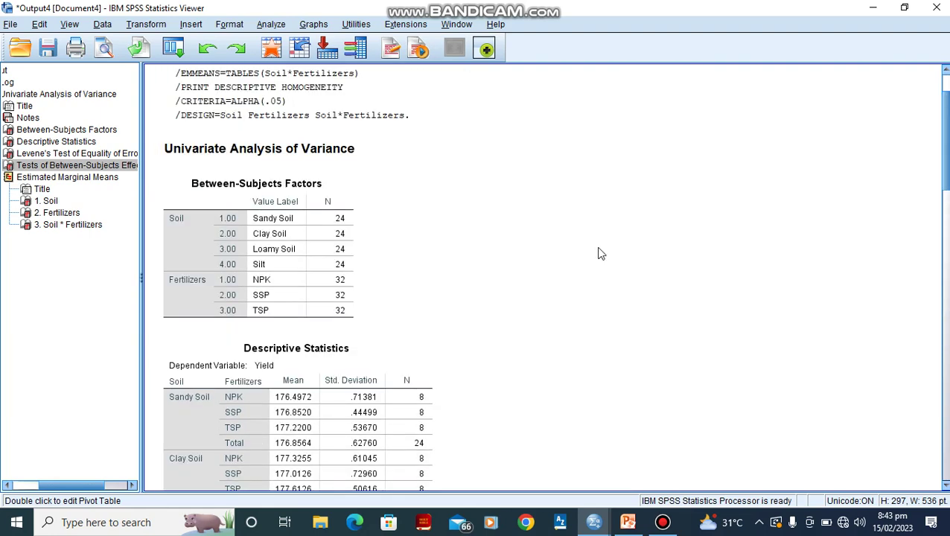